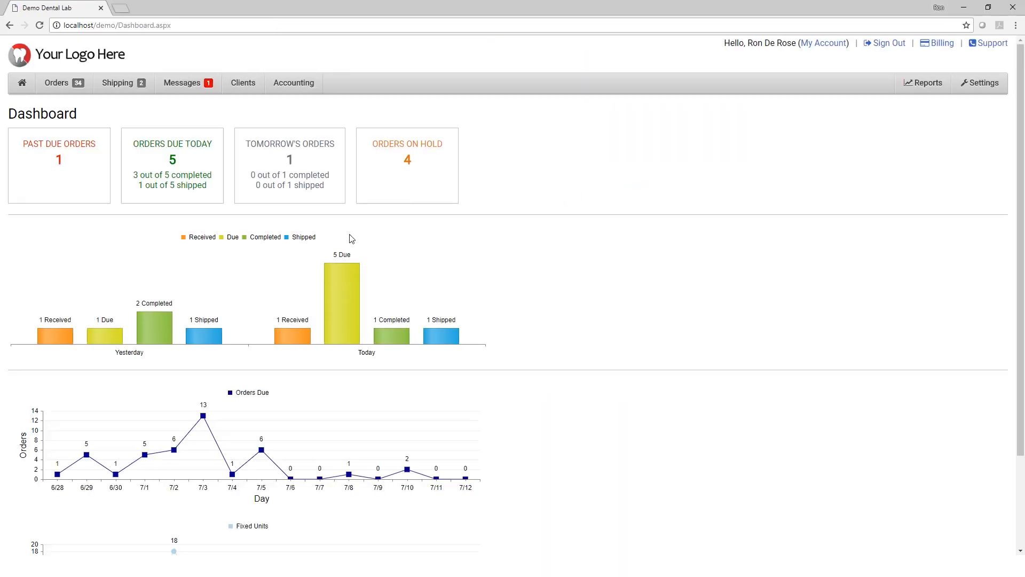
Step: Start a quick-entry order and view the product categories offered when adding a product
click(78, 93)
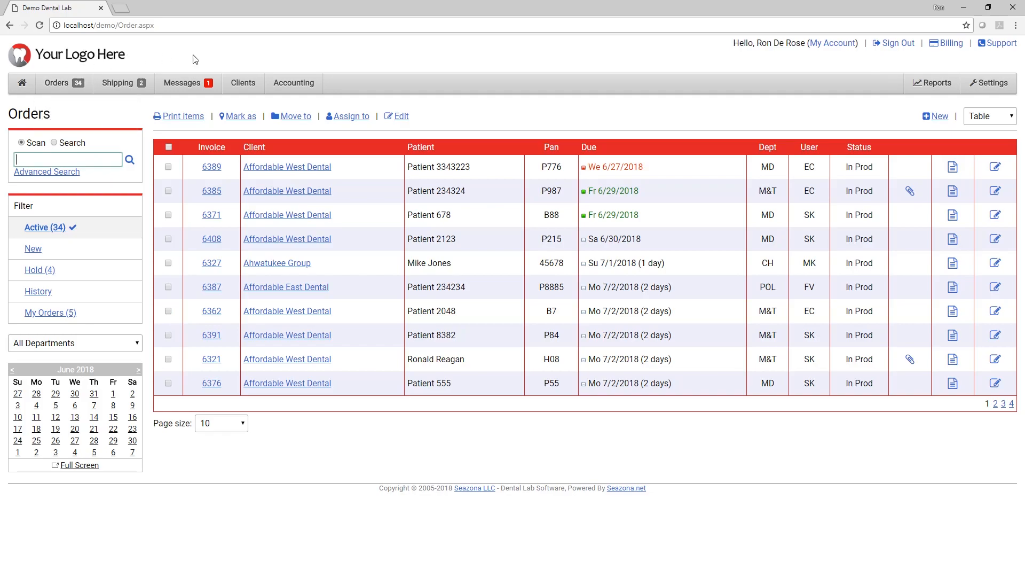
mouse_move(64, 82)
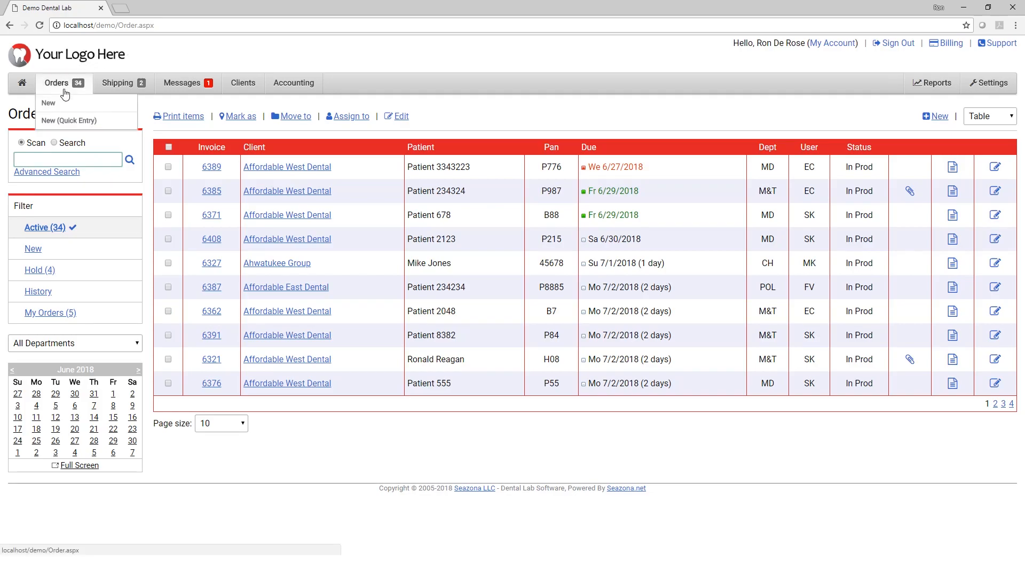
click(69, 120)
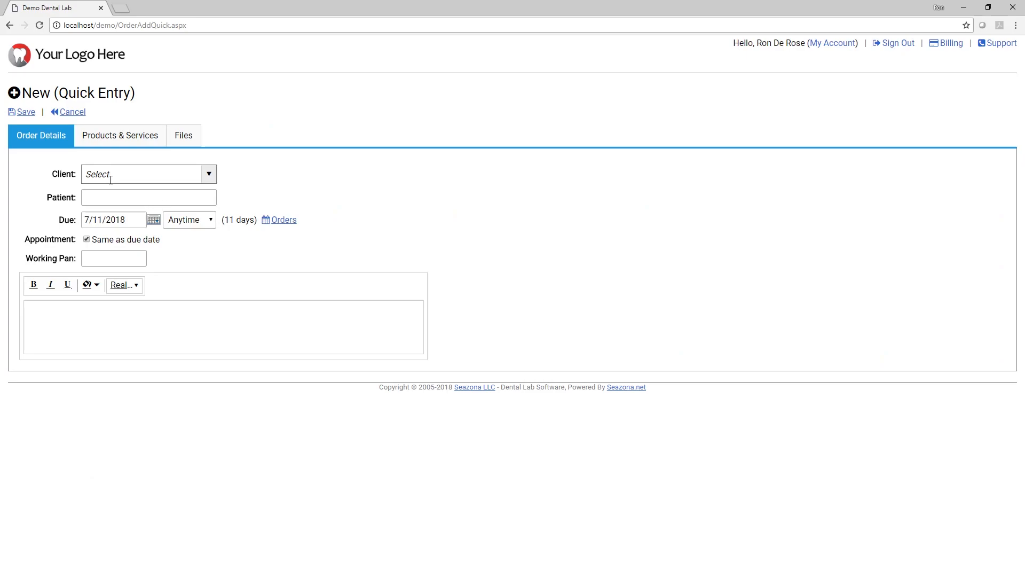
click(121, 137)
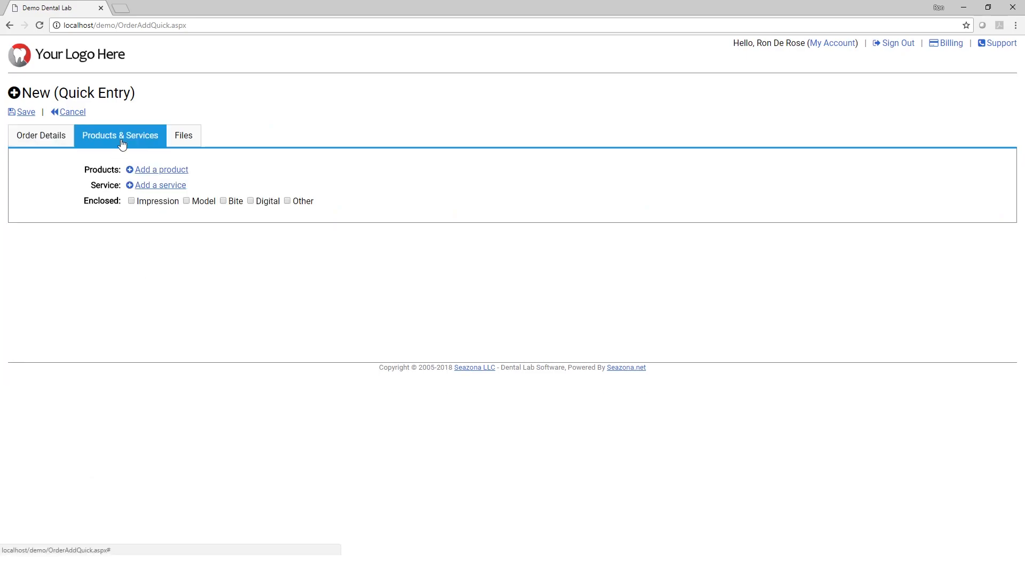
click(165, 175)
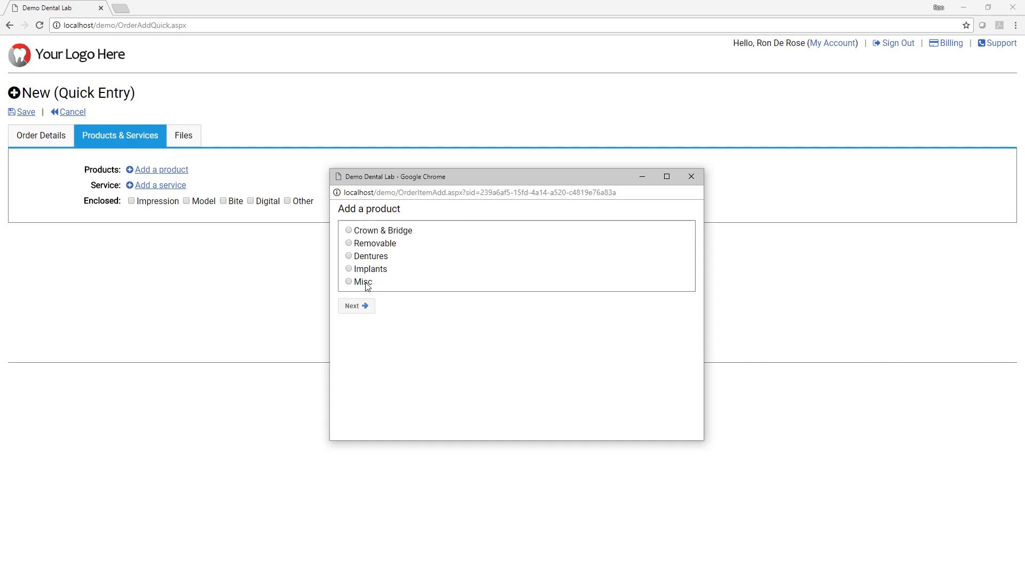
Step: Examine the entry form for a Crown & Bridge product, then discard the quick-entry order without adding anything
click(398, 234)
click(355, 306)
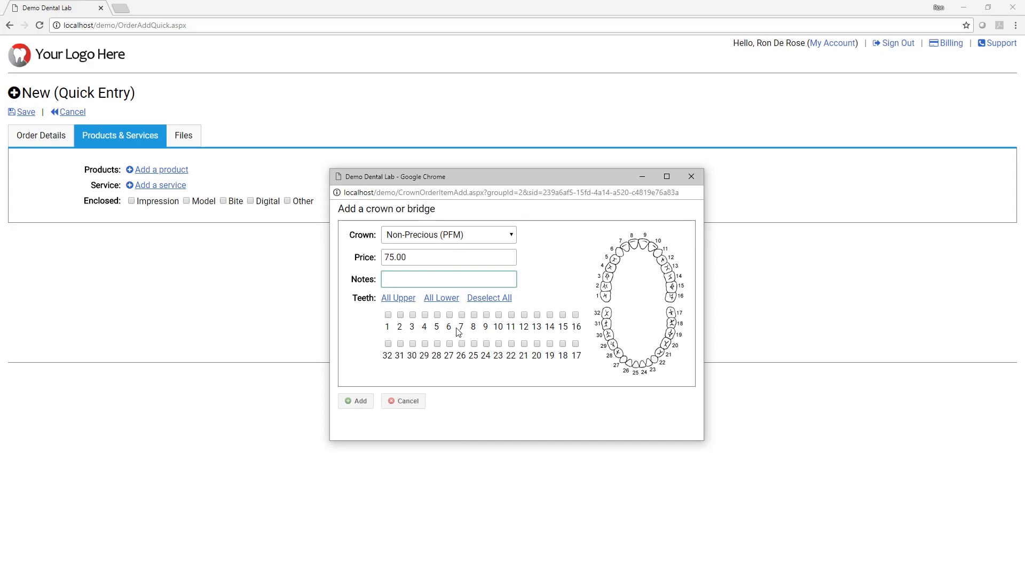
key(alt+Left)
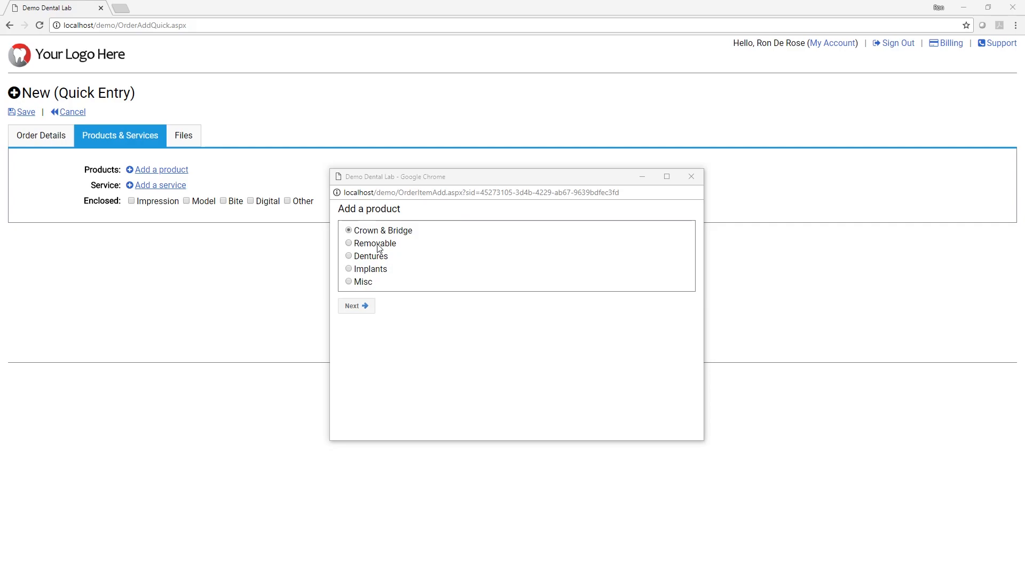
click(692, 176)
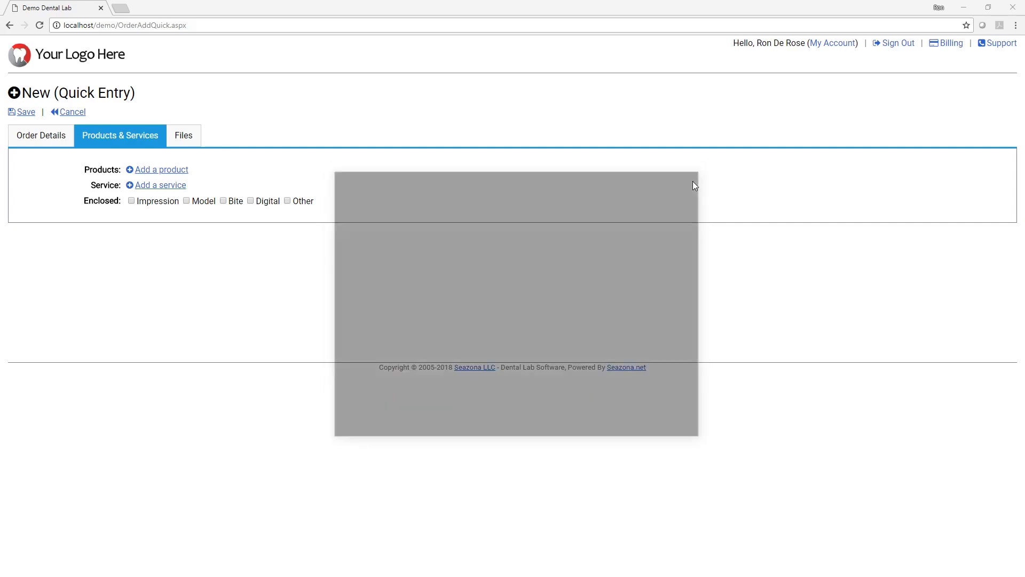
click(77, 112)
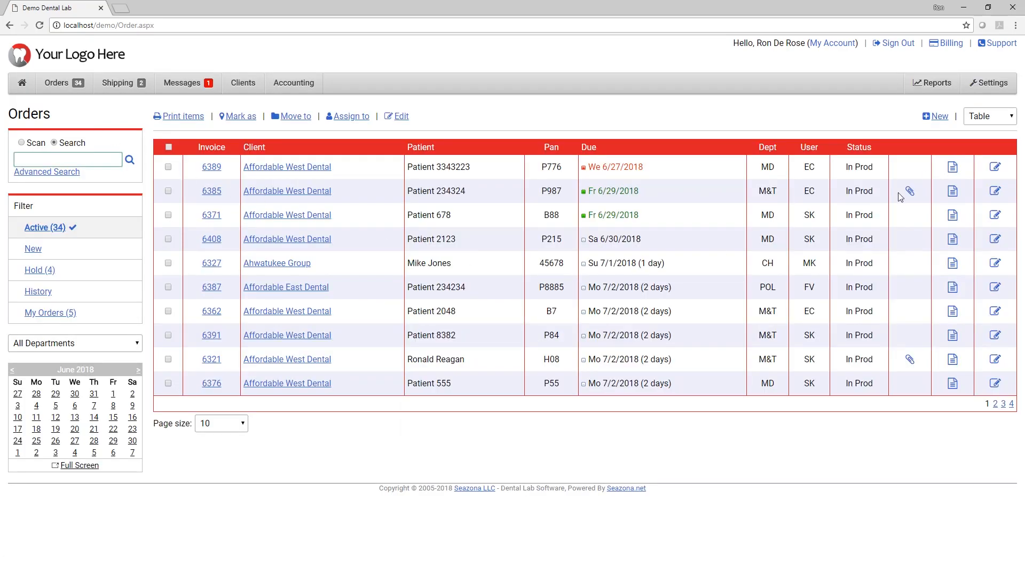
Step: In the advanced product category settings, add a client-visible category of type Fixed, named with the account holder's first name plus "Fixed Products"
mouse_move(1002, 89)
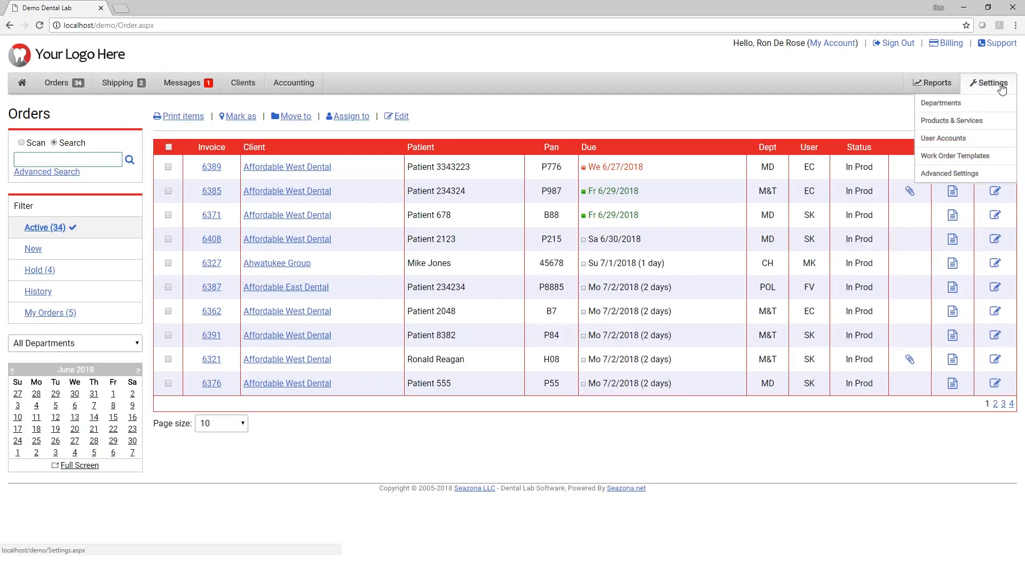
click(970, 173)
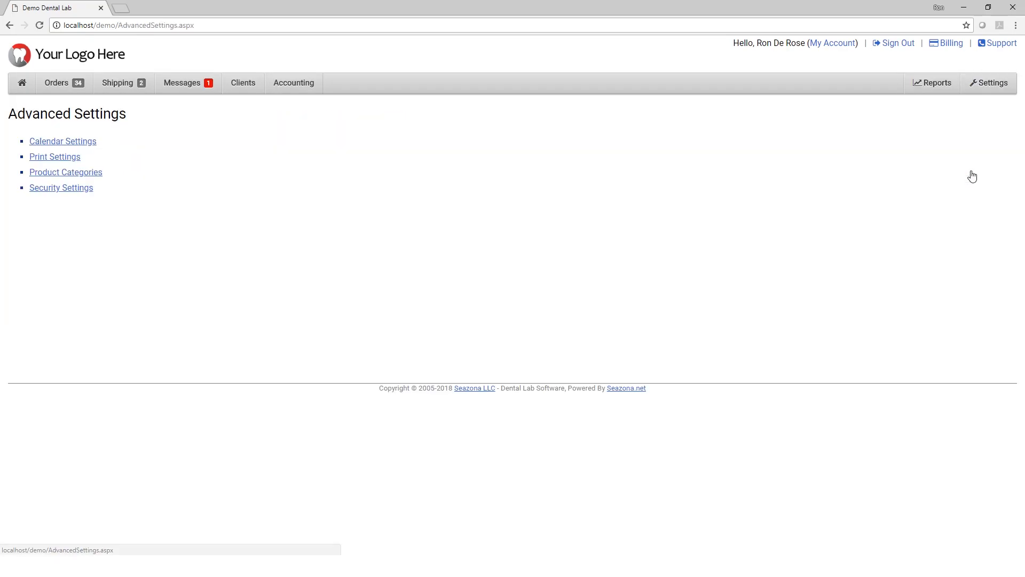
click(85, 172)
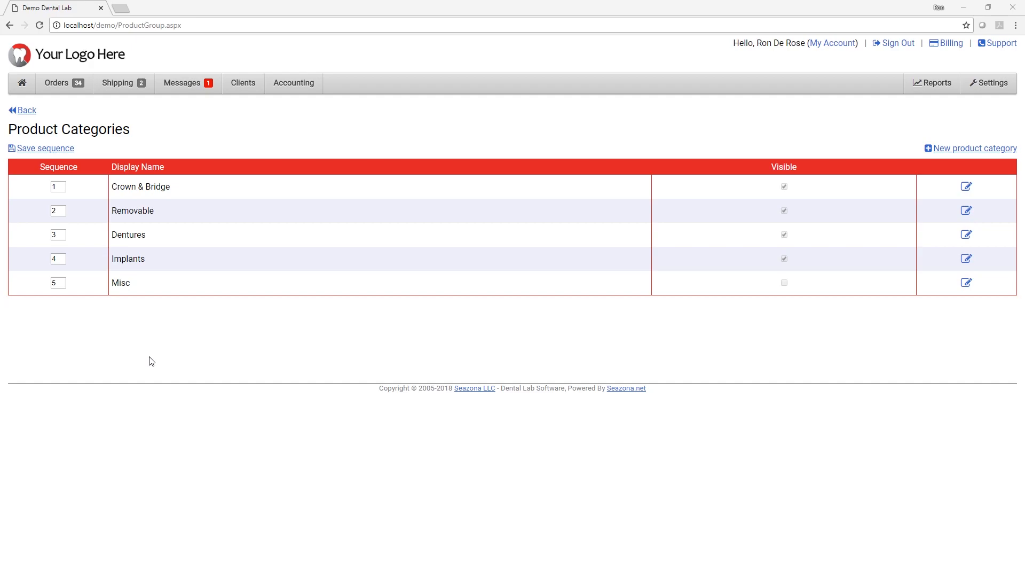
click(977, 152)
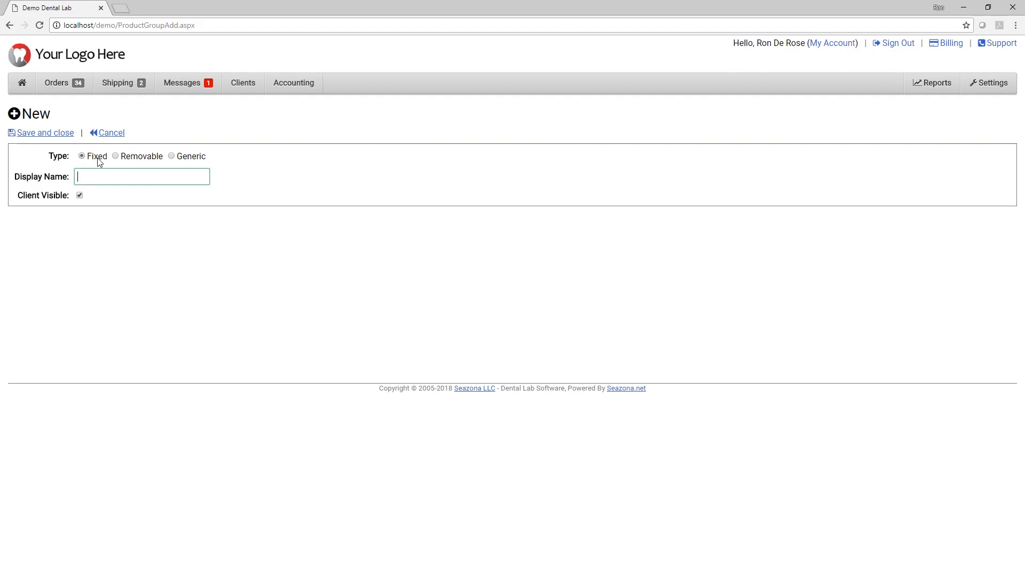
click(141, 159)
click(191, 157)
click(97, 158)
click(103, 176)
text(Ron's Fixed Products)
click(80, 196)
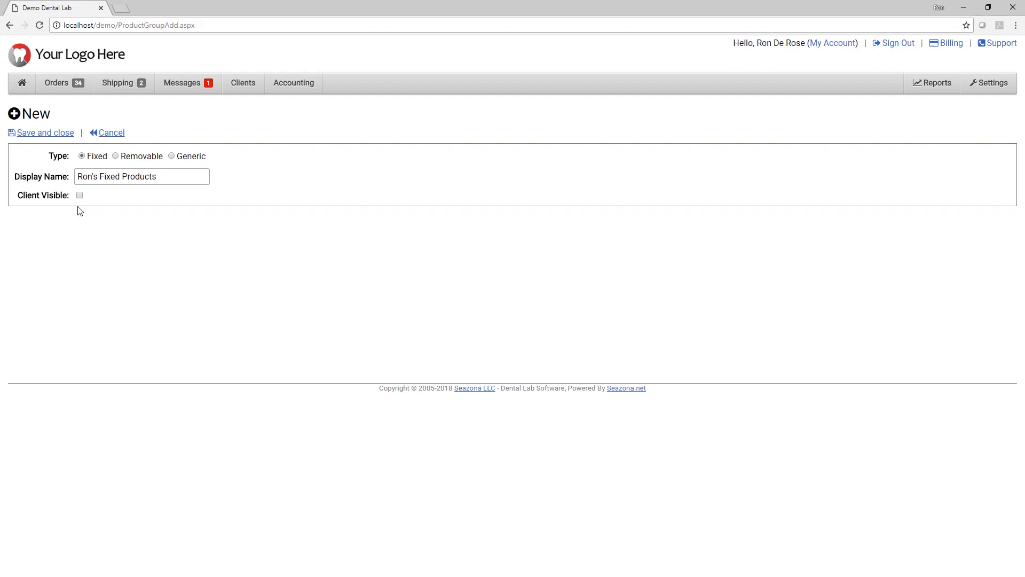
click(80, 196)
click(42, 133)
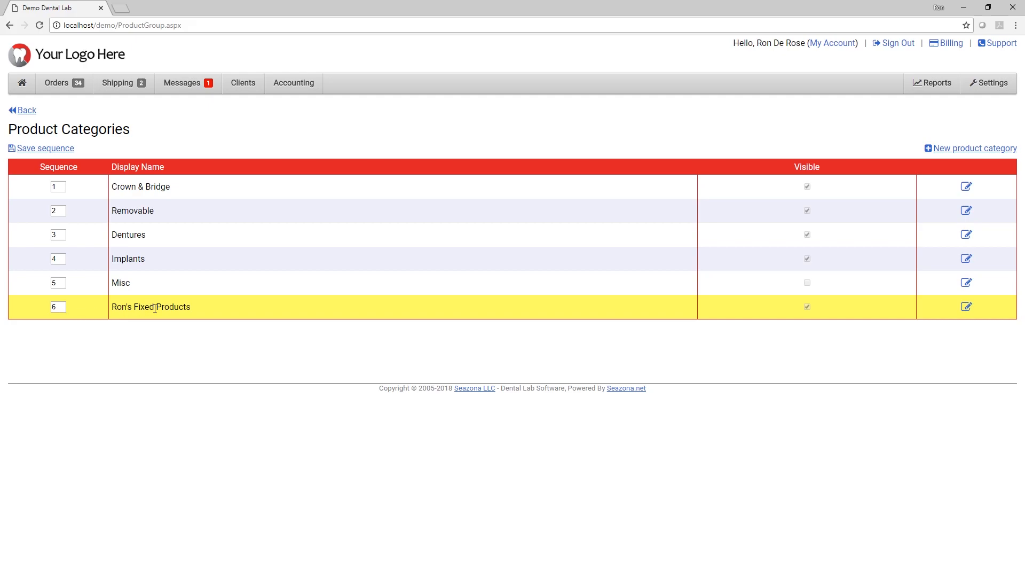
Step: Set the new fixed products category's sequence to 0 and save the category order
drag(57, 309, 28, 310)
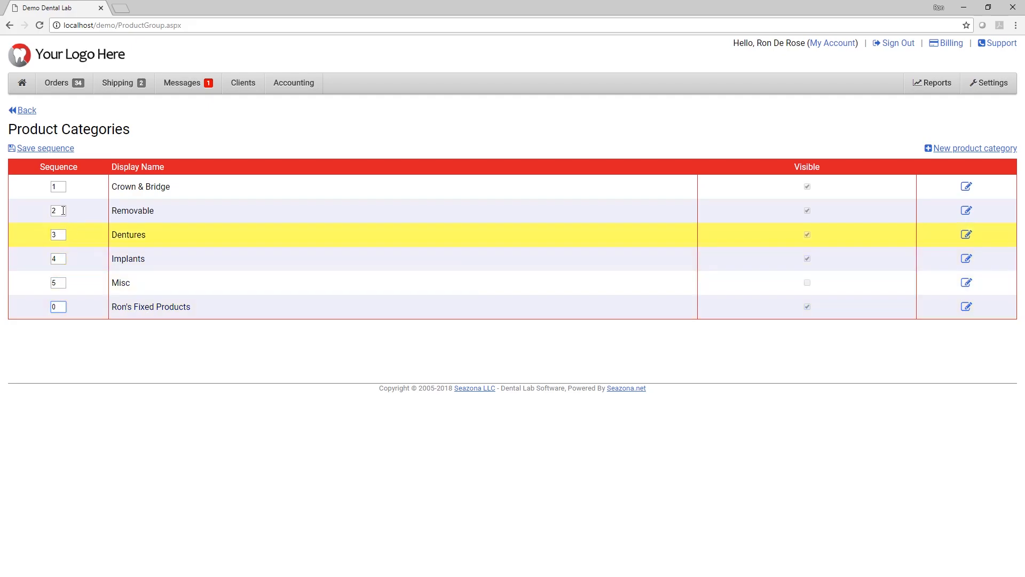
click(60, 154)
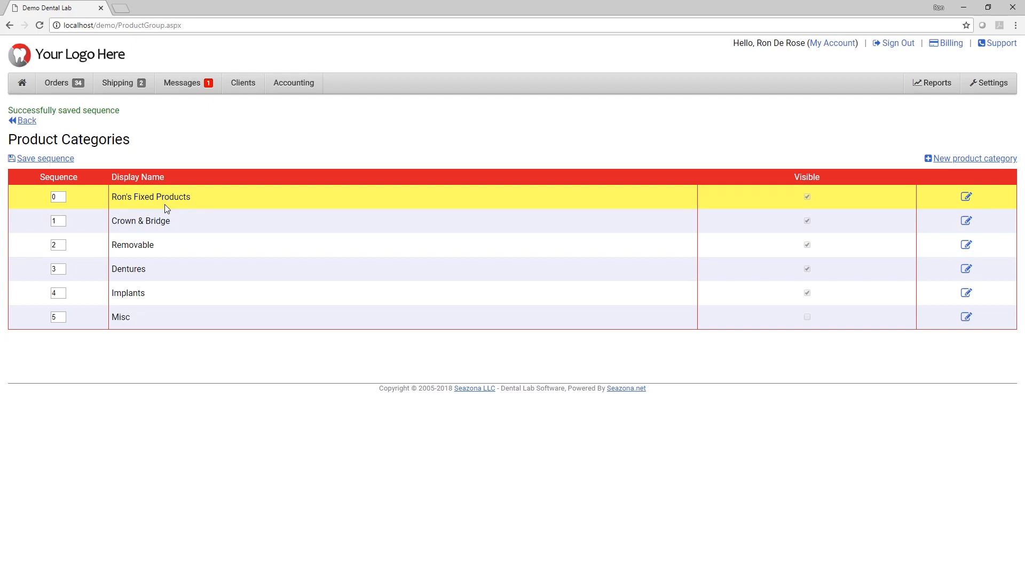
Step: Check the new category among the choices for adding a product to a quick-entry order, then discard the order
mouse_move(64, 88)
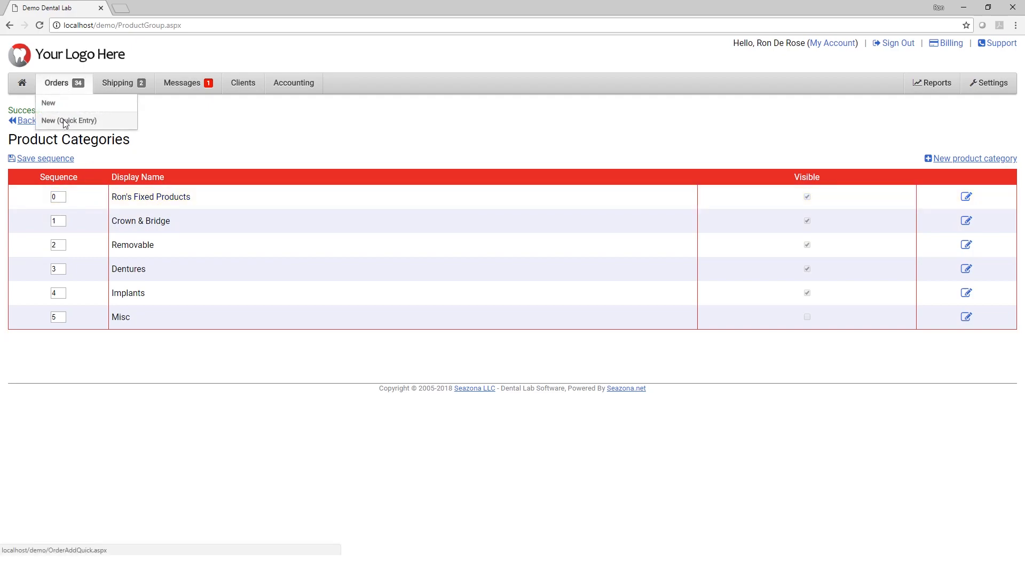
click(64, 122)
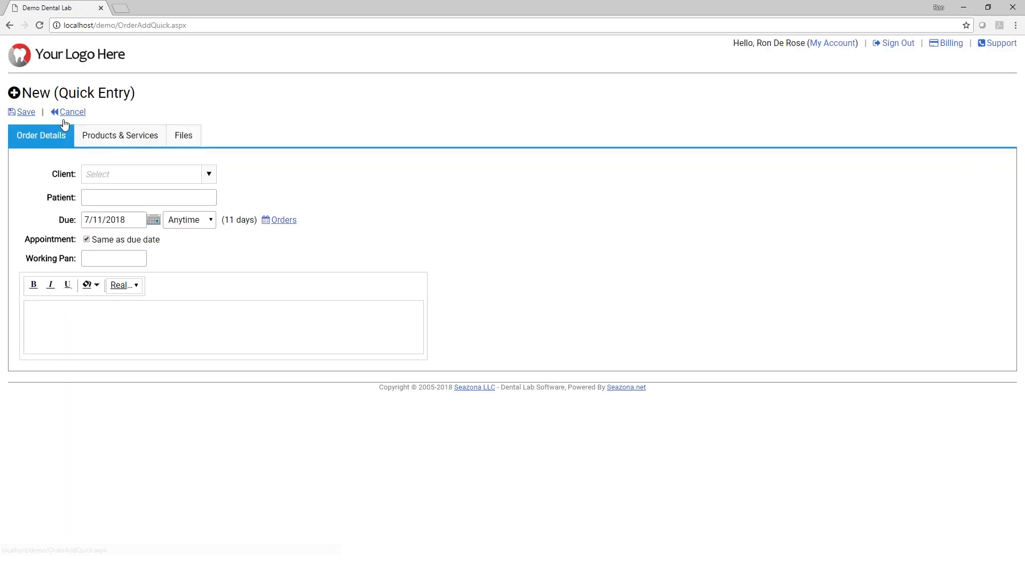
click(109, 138)
click(143, 171)
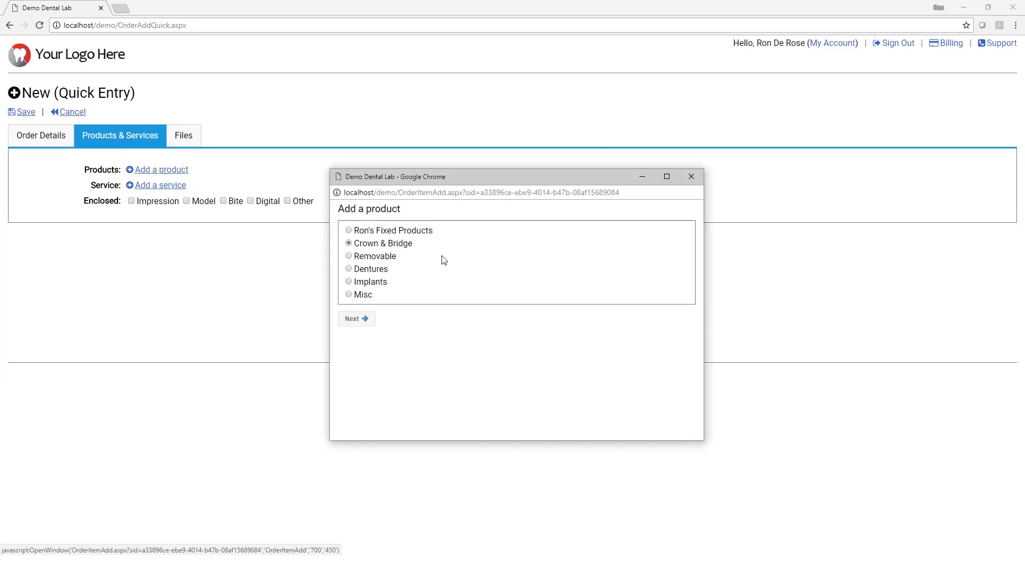
click(424, 231)
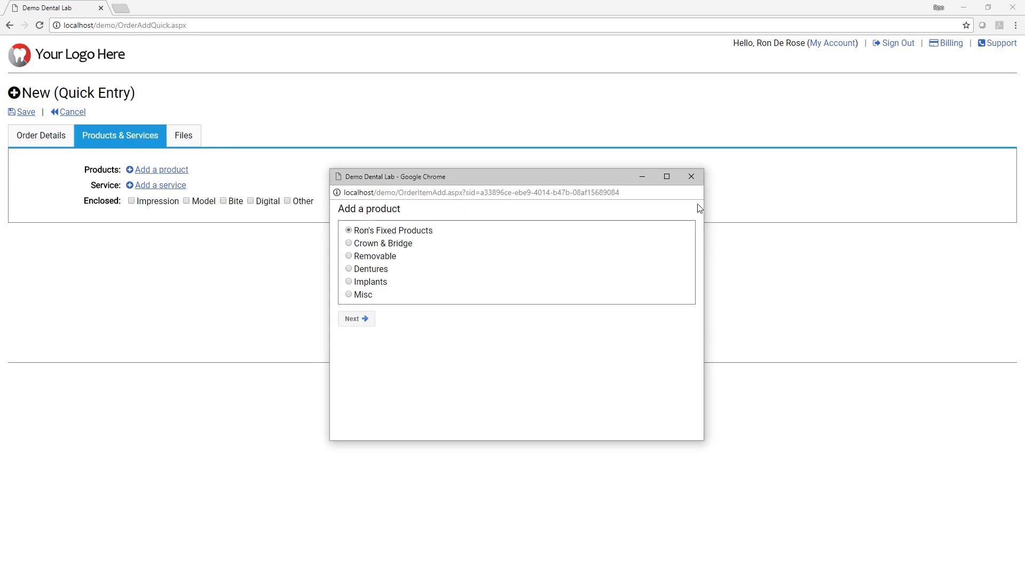
click(691, 176)
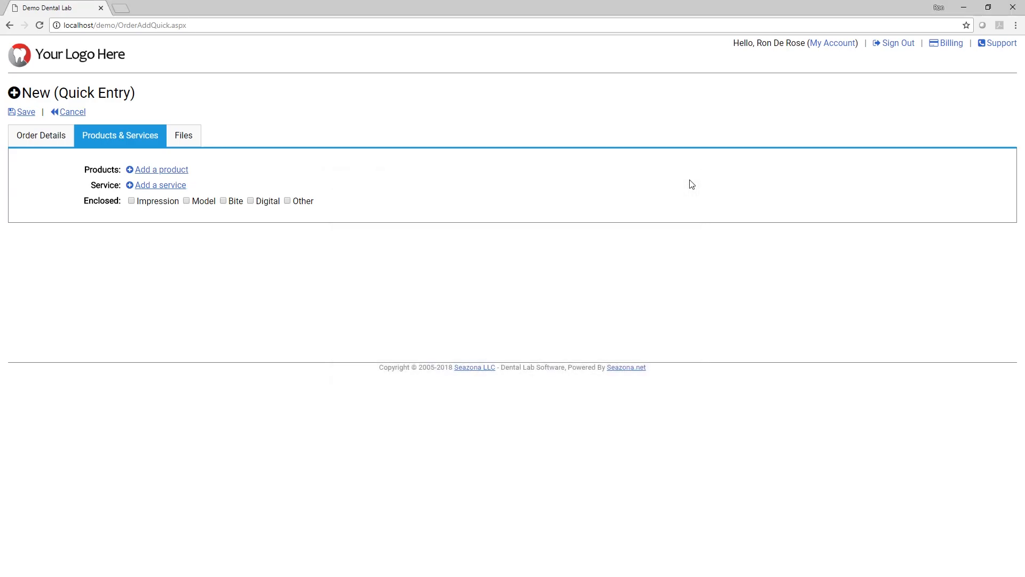
click(75, 112)
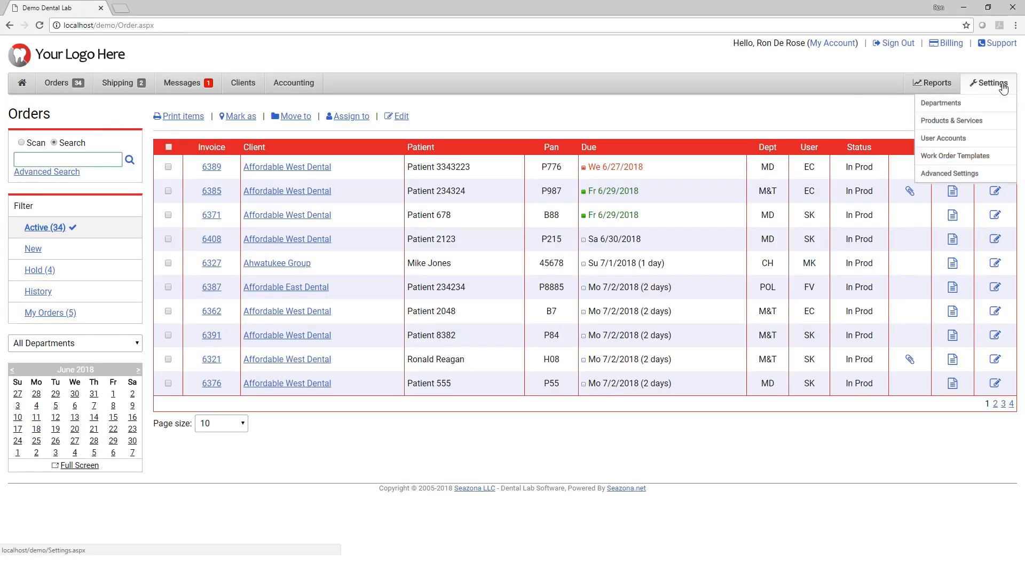
Step: Rename the first product category to "New Fixed Products" and save it
click(986, 173)
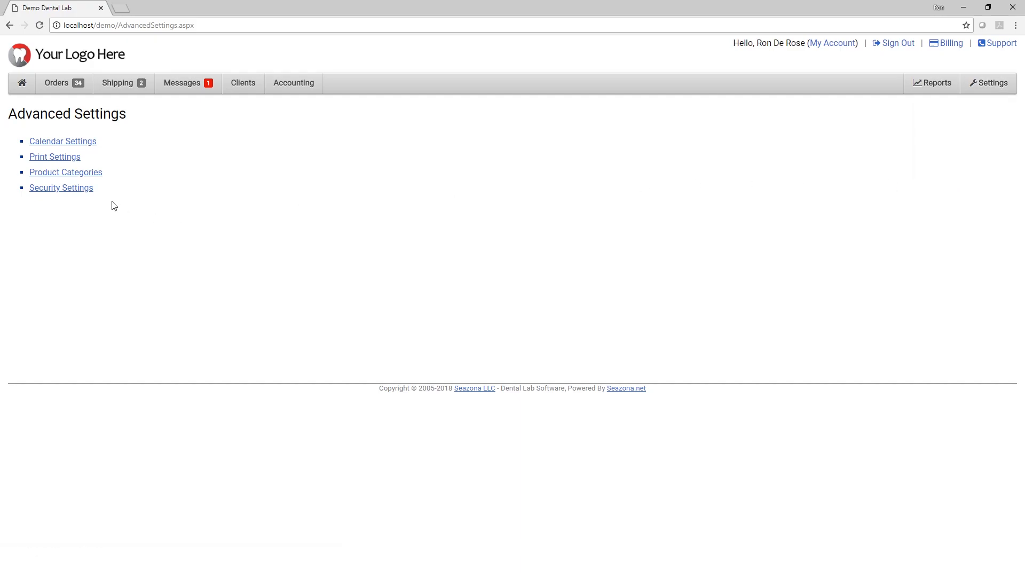
click(94, 173)
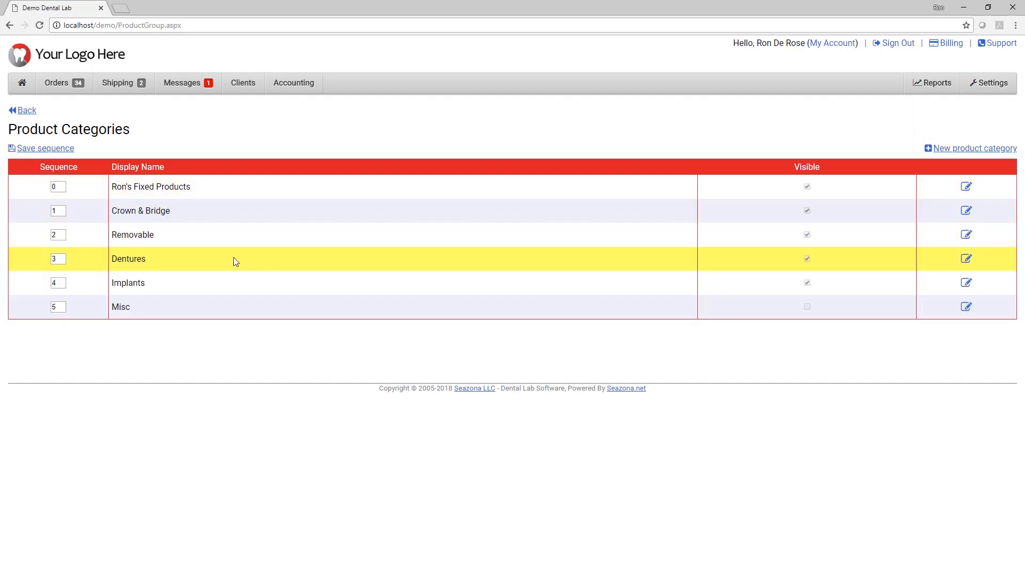
click(966, 187)
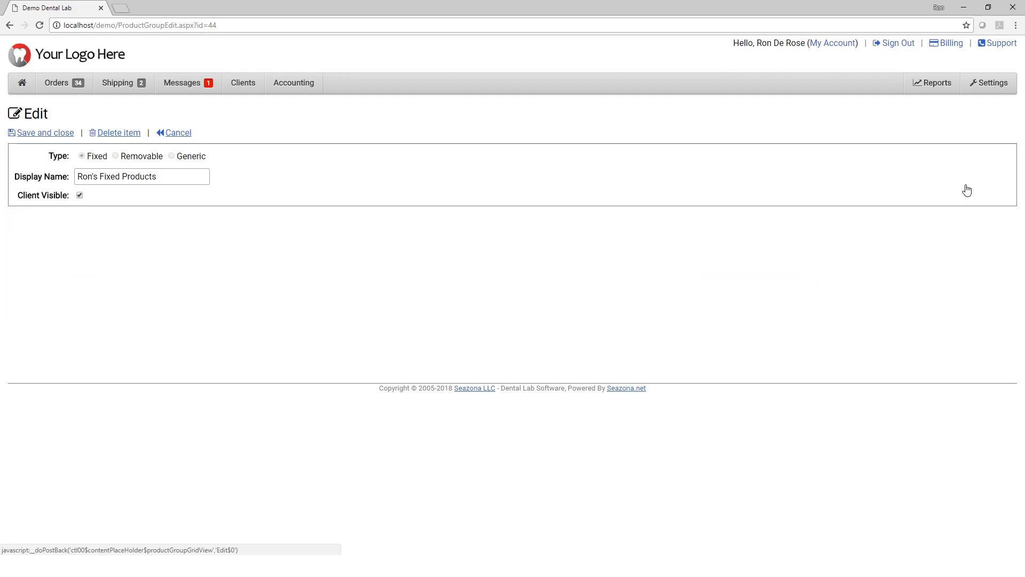
double_click(95, 178)
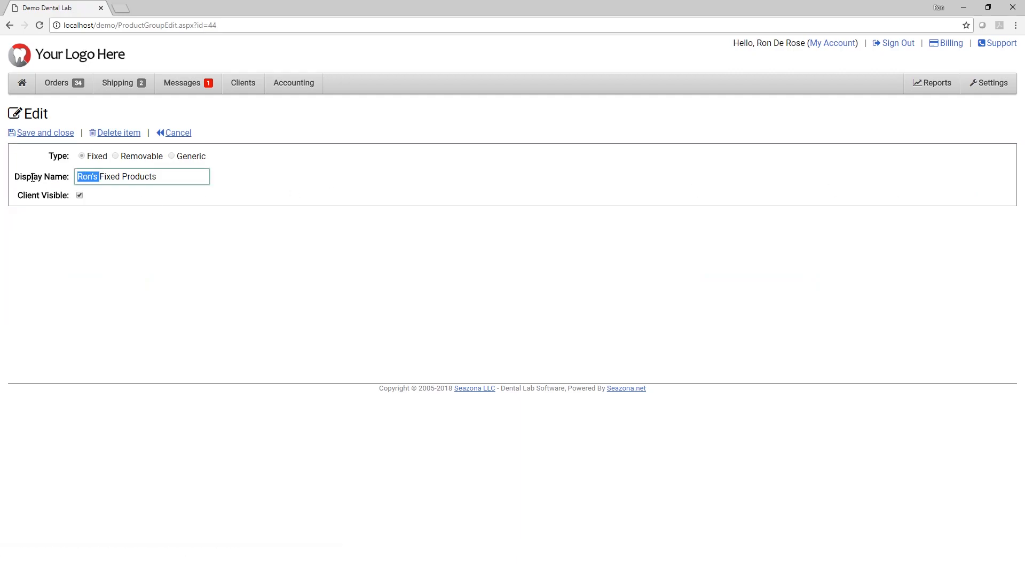
text(New)
click(57, 133)
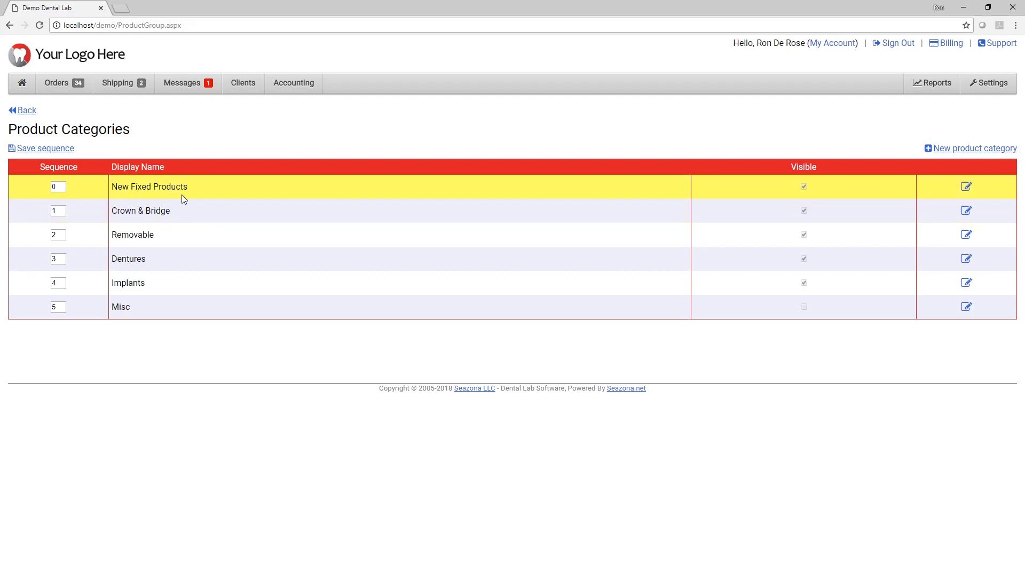
Step: Open the product list of the New Fixed Products category in the Products & Services settings
mouse_move(992, 84)
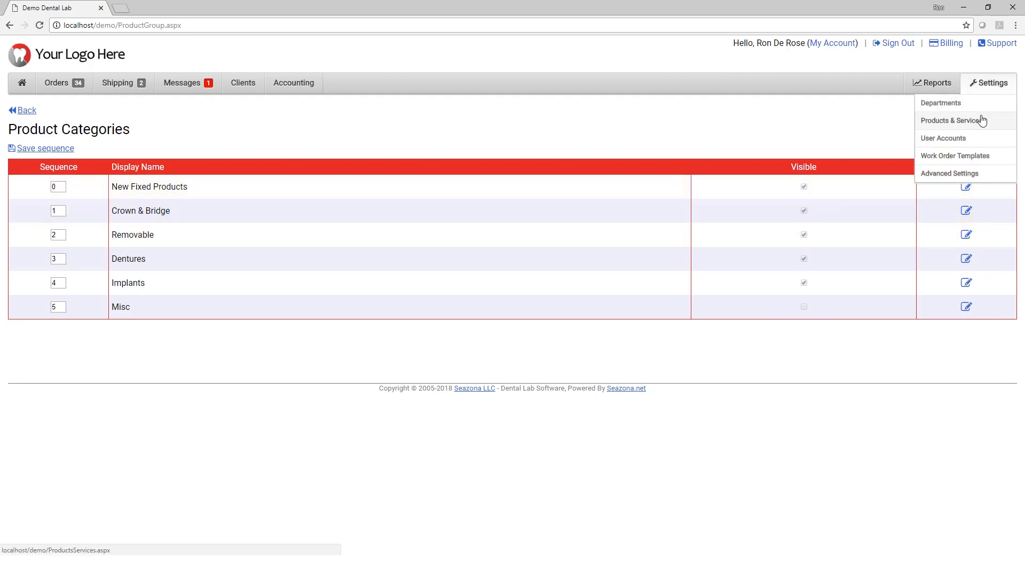
click(983, 120)
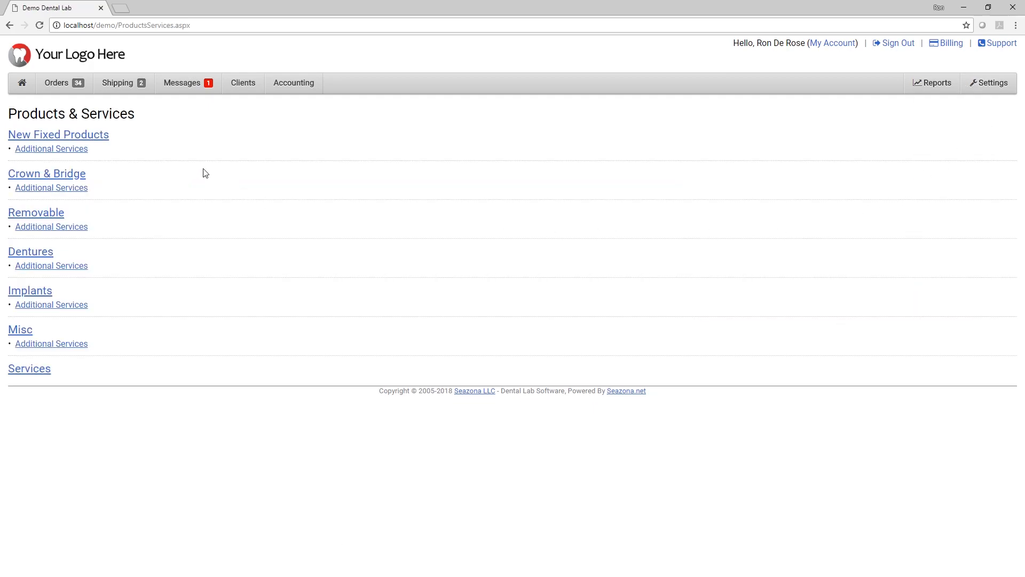
click(71, 140)
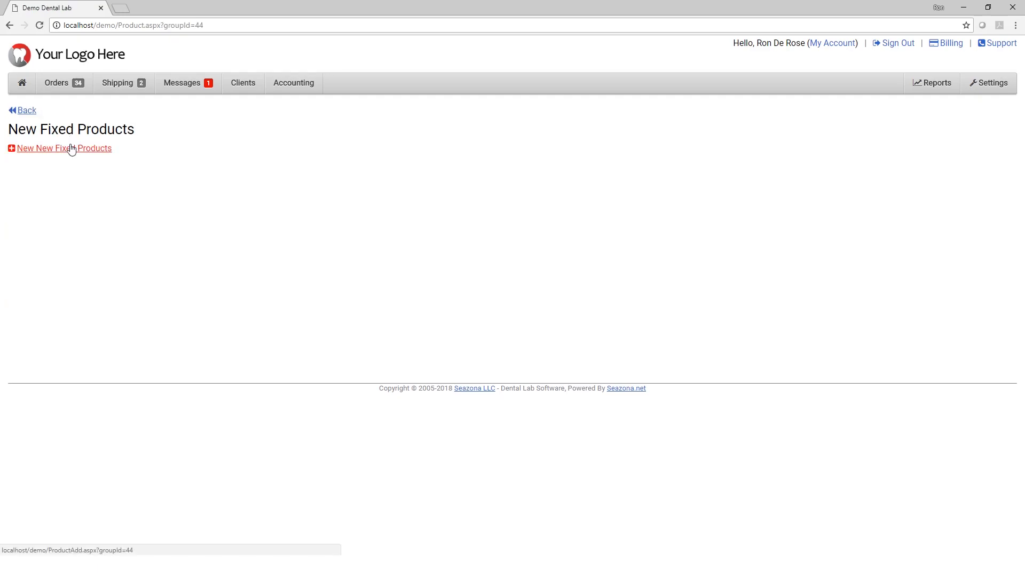